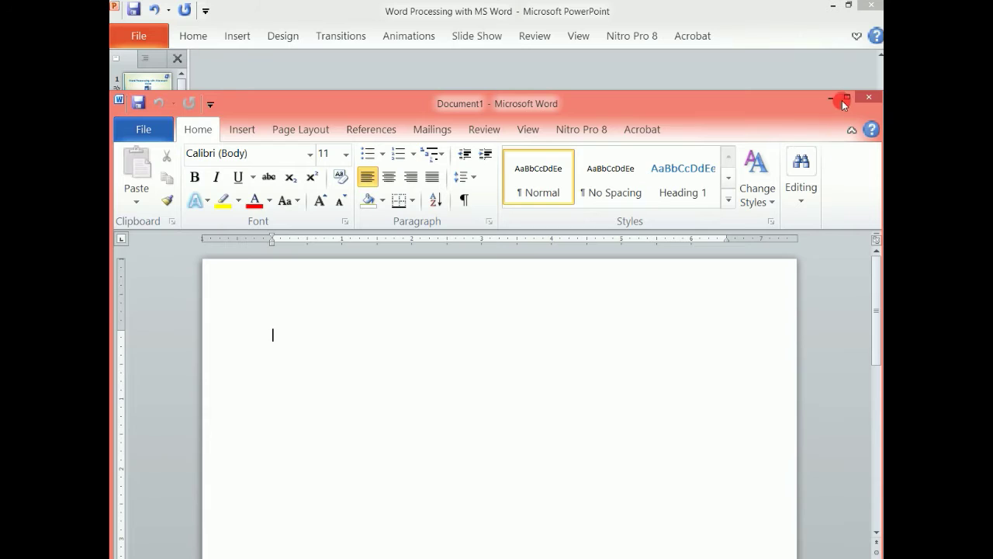
Step: Maximize the blank document window and review the ribbon commands from Home and Insert through References, Review, Nitro Pro 8 and Acrobat
left_click(848, 97)
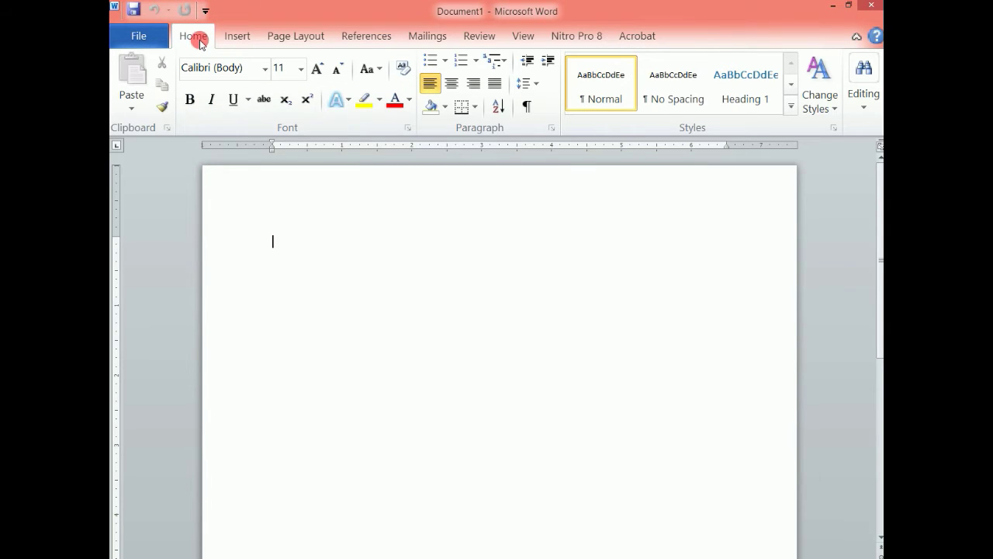
left_click(237, 36)
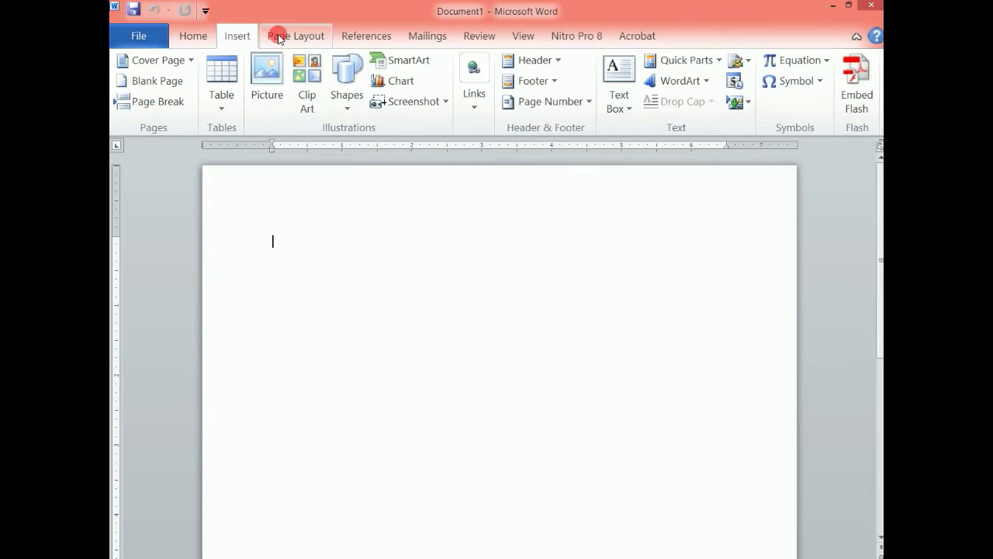
left_click(283, 36)
left_click(347, 39)
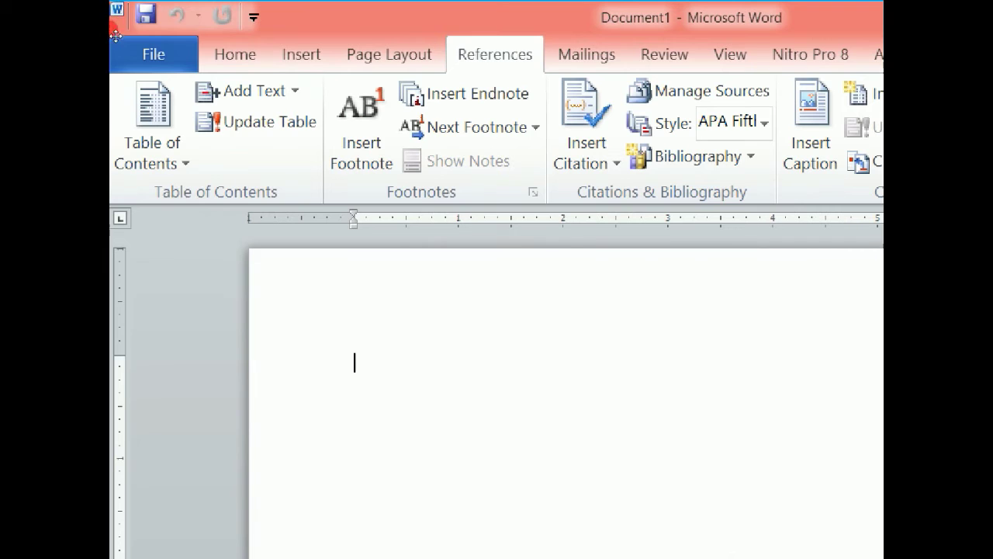
left_click(200, 43)
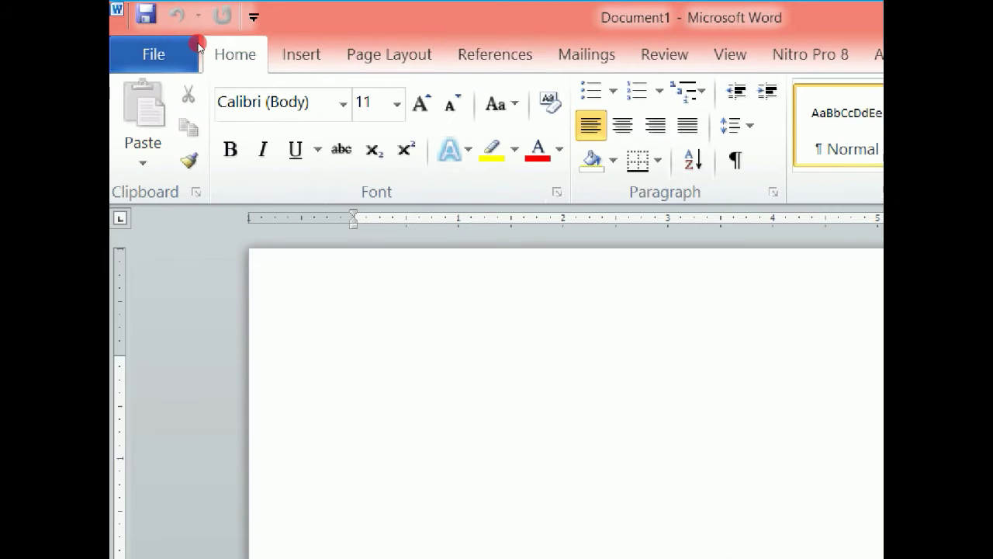
left_click(287, 40)
left_click(339, 43)
scroll(339, 43, "down", 3)
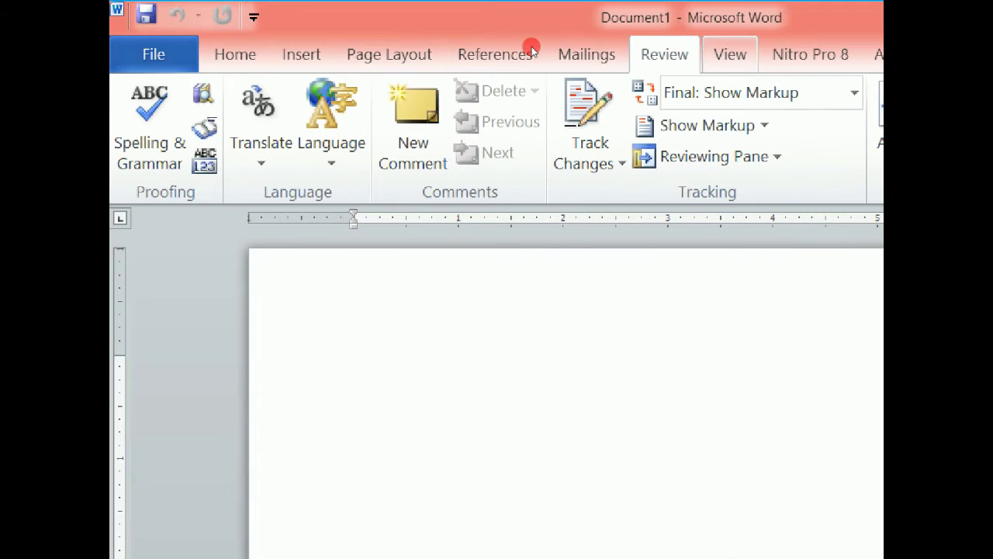
scroll(532, 42, "down", 2)
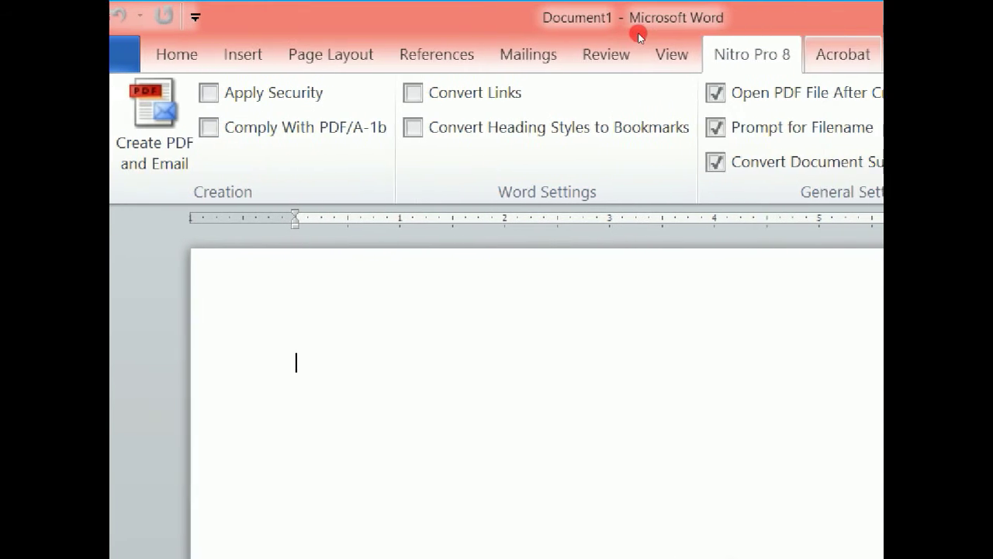
scroll(683, 39, "down", 1)
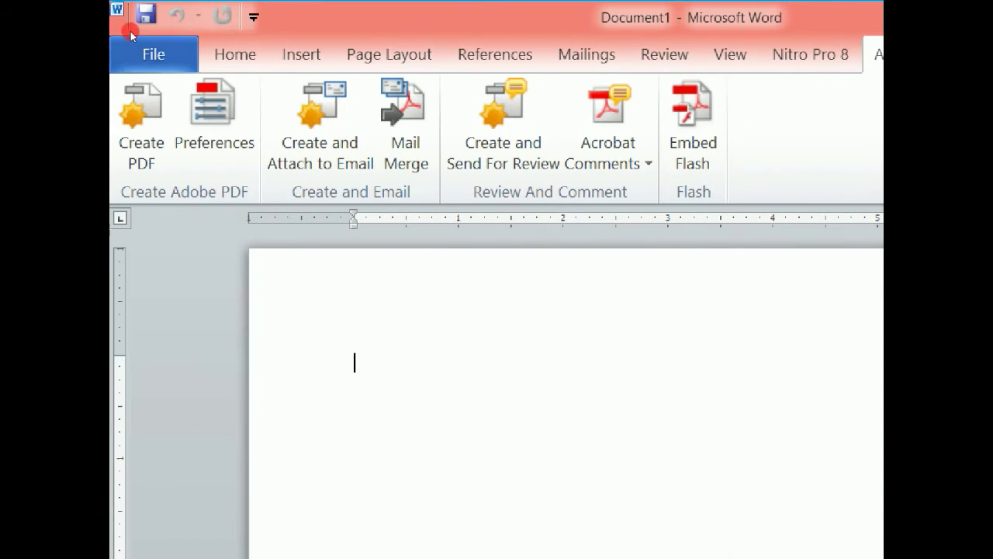
left_click(140, 39)
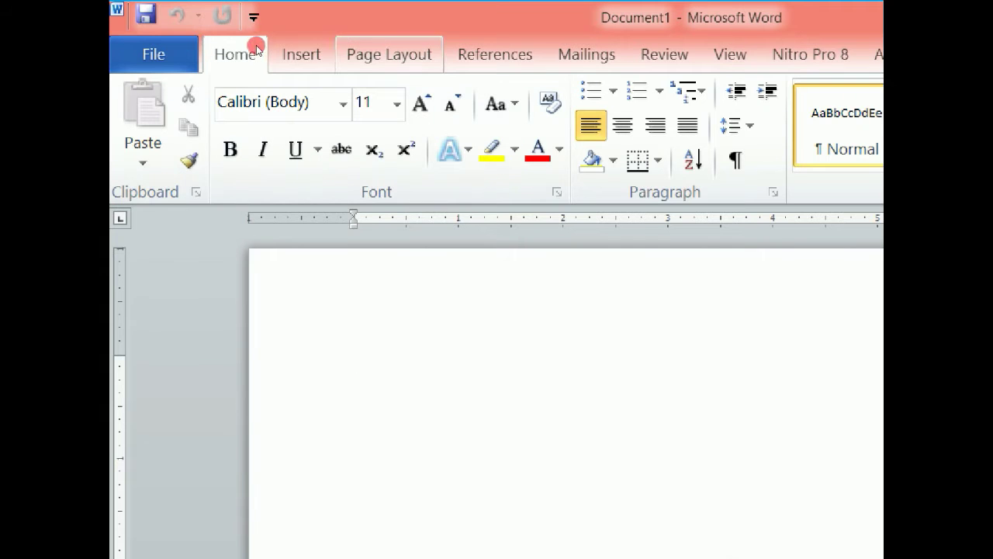
left_click(301, 54)
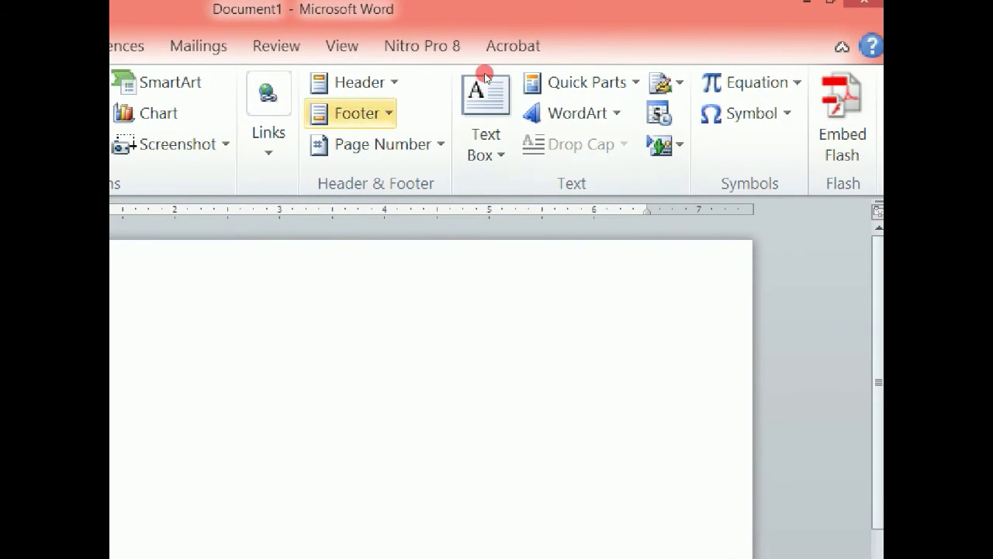
left_click(203, 45)
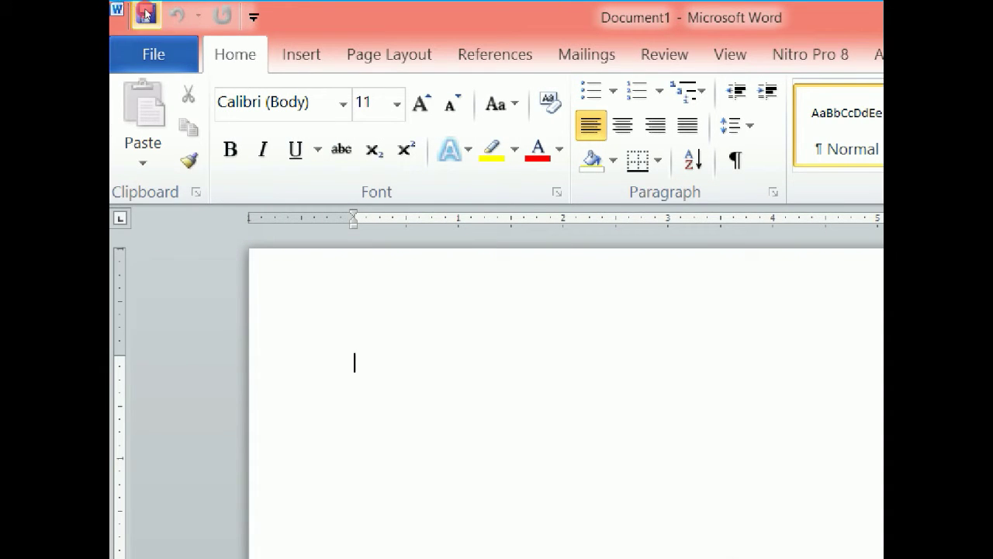
Step: Review the Quick Access Toolbar customization options and the File commands with the recent documents list
left_click(253, 17)
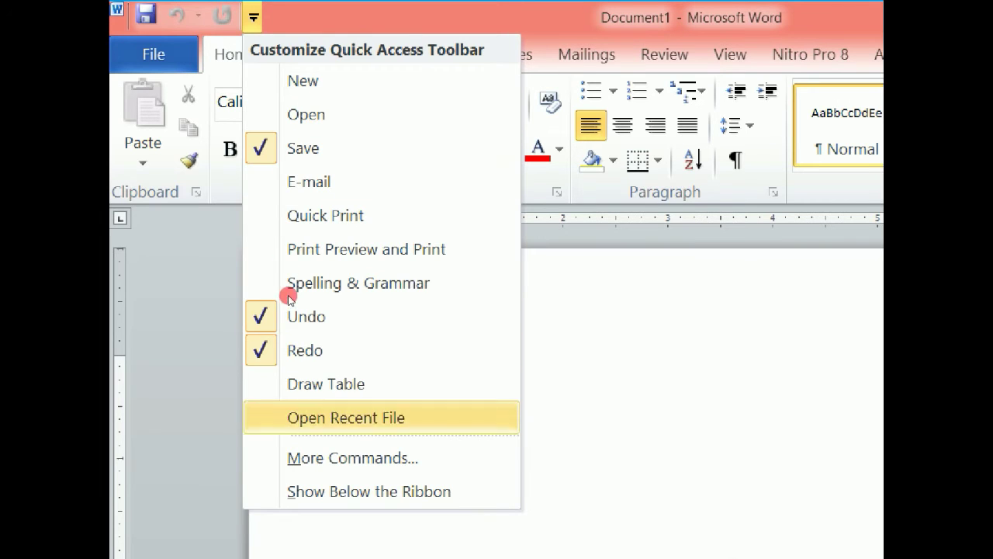
left_click(262, 11)
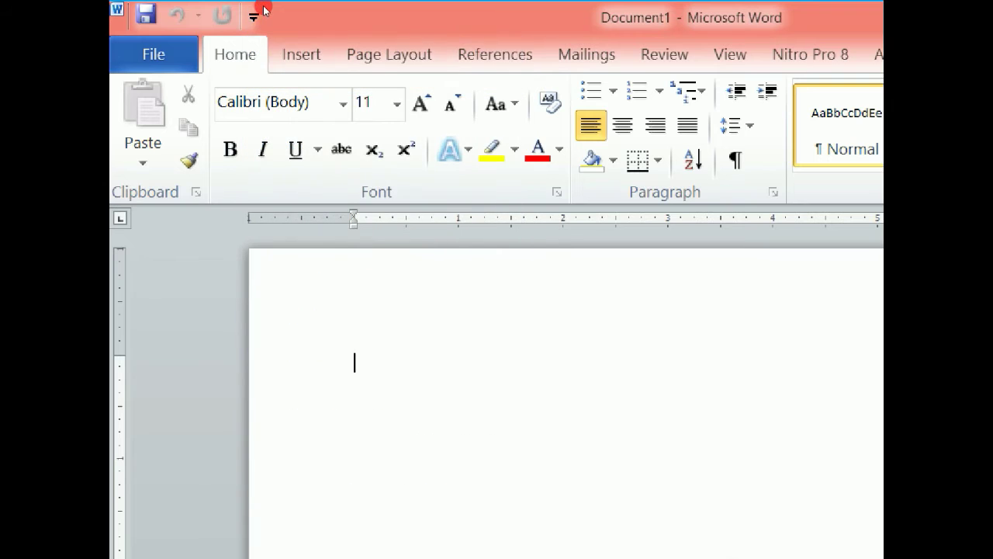
left_click(138, 36)
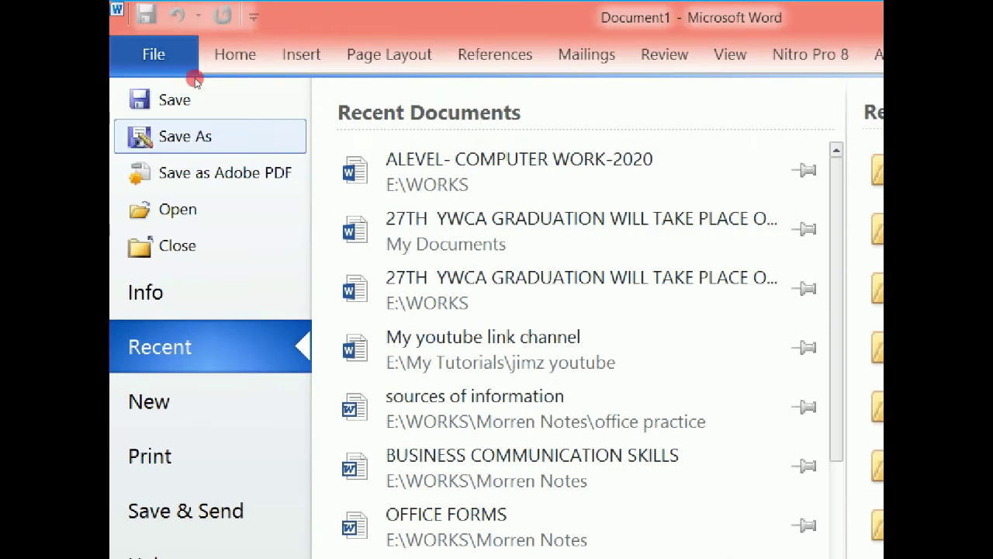
left_click(146, 47)
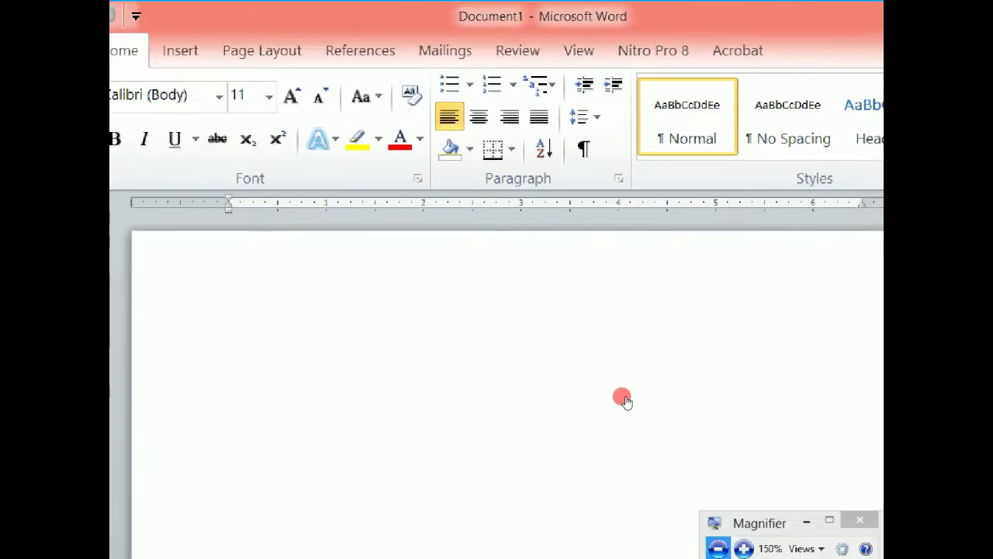
Step: Lower the screen Magnifier's zoom level and view the document in Print Layout
left_click(718, 548)
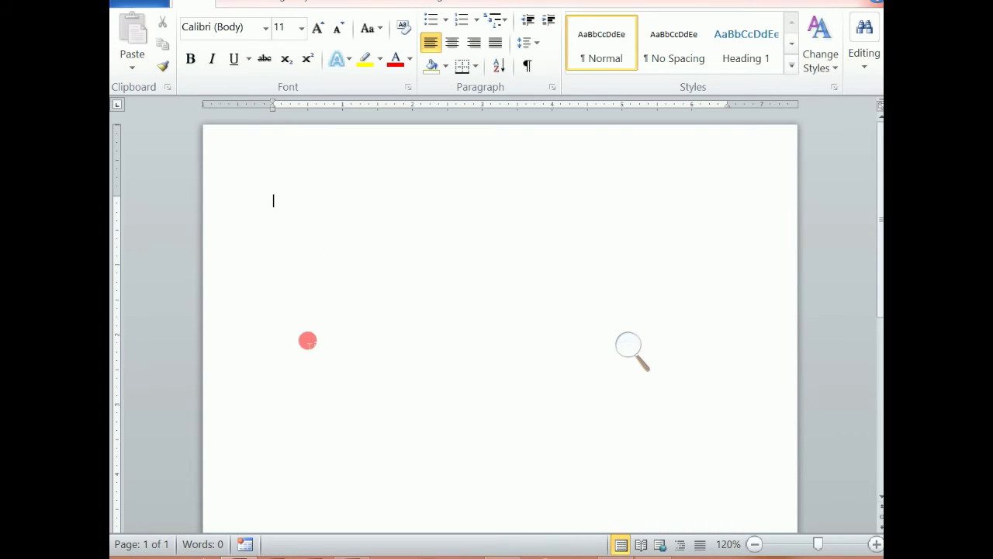
left_click(625, 540)
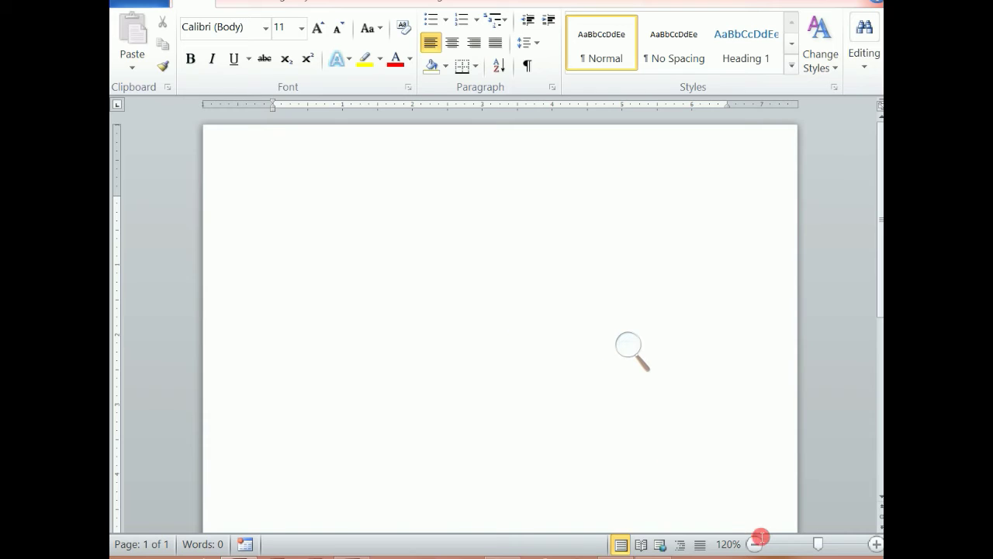
Step: Zoom the blank document out to 30%
left_click(756, 546)
left_click(755, 545)
left_click(756, 546)
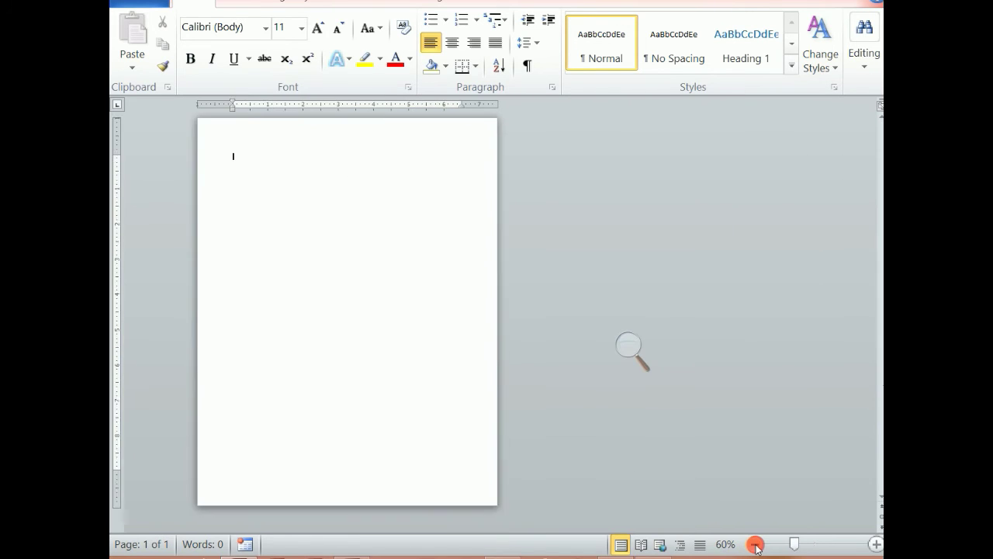
left_click(756, 545)
left_click(756, 545)
Step: Zoom the blank document in to 140% and back out to 130%
left_click(876, 544)
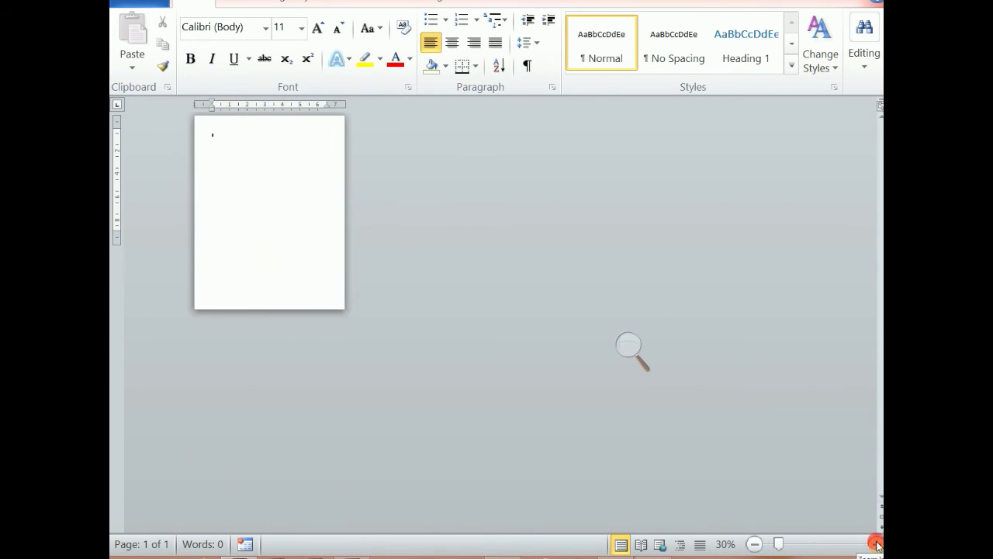
left_click(876, 544)
left_click(876, 544)
left_click(876, 543)
left_click(876, 544)
left_click(877, 544)
left_click(876, 544)
left_click(876, 544)
left_click(876, 544)
left_click(876, 544)
left_click(876, 543)
left_click(876, 544)
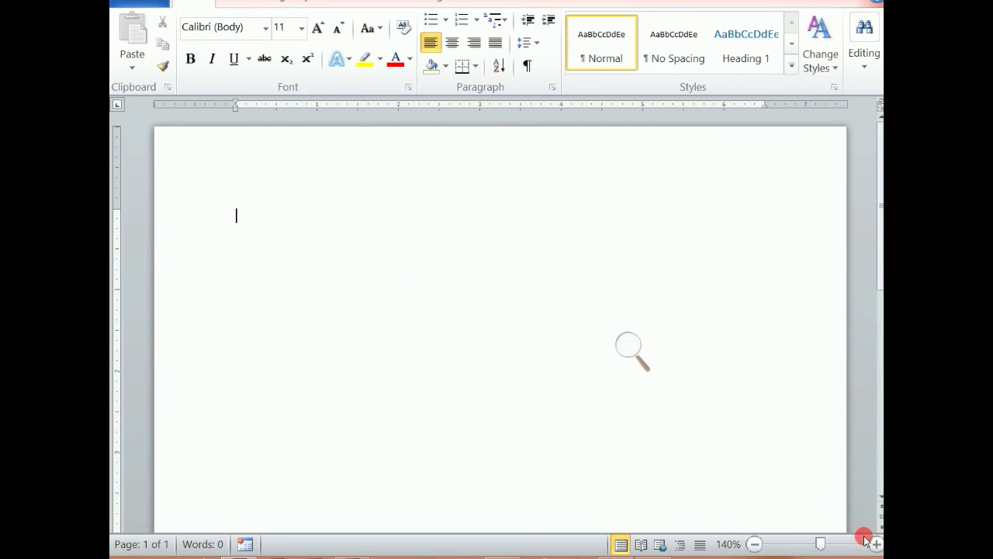
left_click(755, 544)
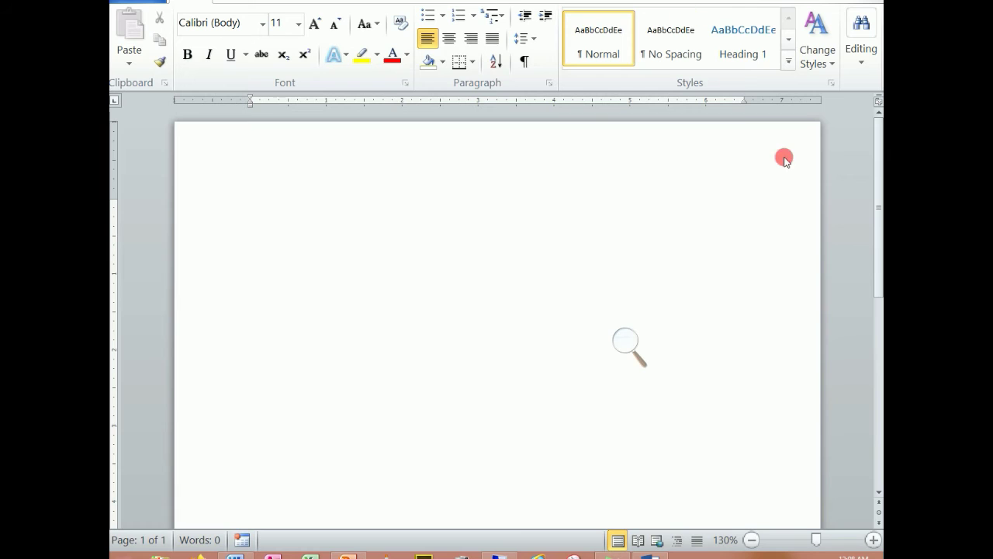
Step: View the blank page down to its lower edge and return to its beginning
left_click_drag(879, 144, 879, 115)
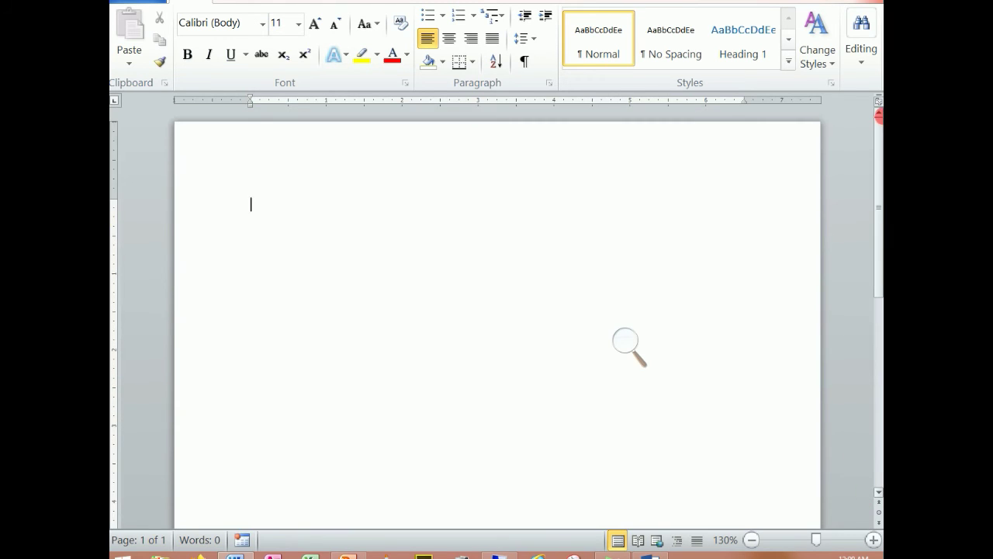
scroll(879, 115, "down", 10)
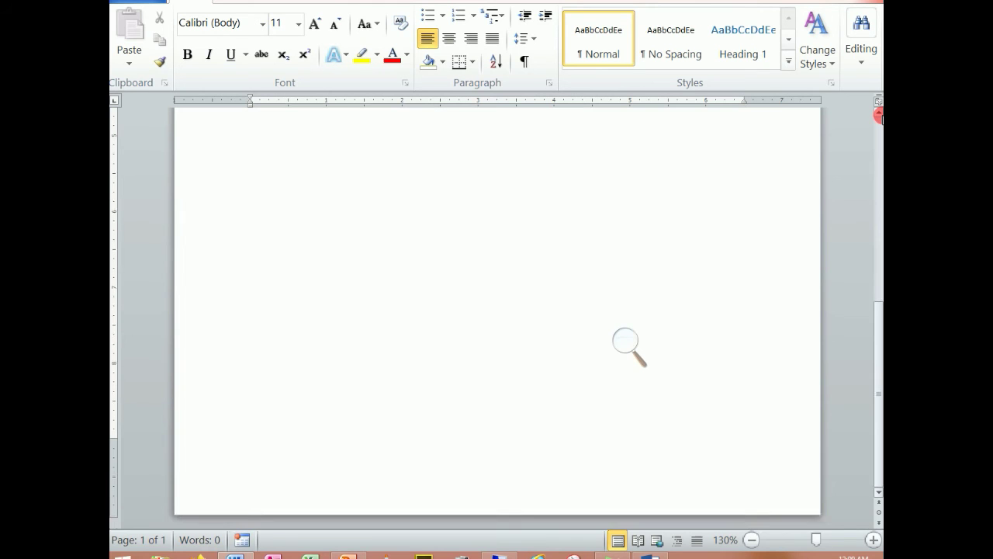
scroll(880, 114, "up", 10)
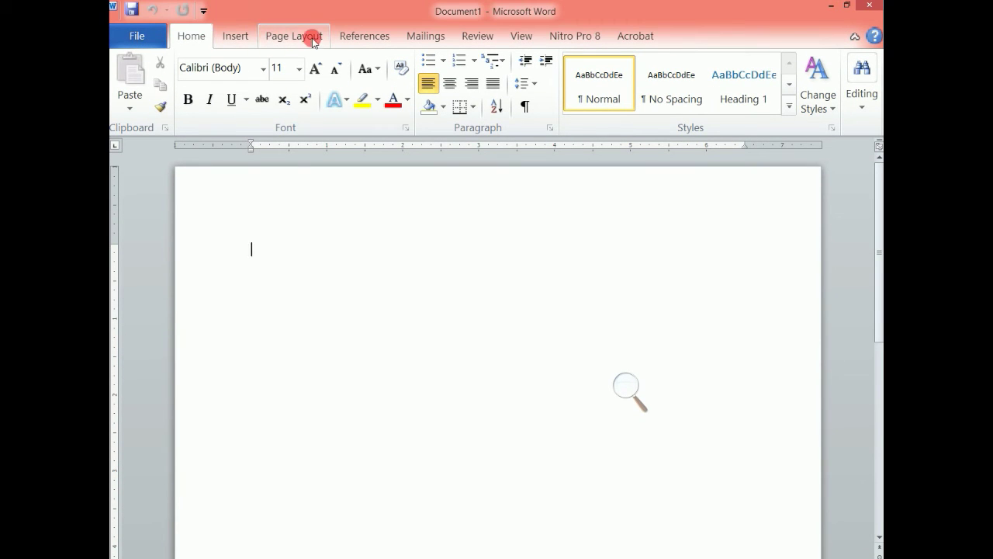
Step: Examine the Insert, Page Layout, Mailings, Review, Nitro Pro 8 and Acrobat commands, including the preset watermarks, and return to the Home commands
left_click(235, 36)
left_click(295, 35)
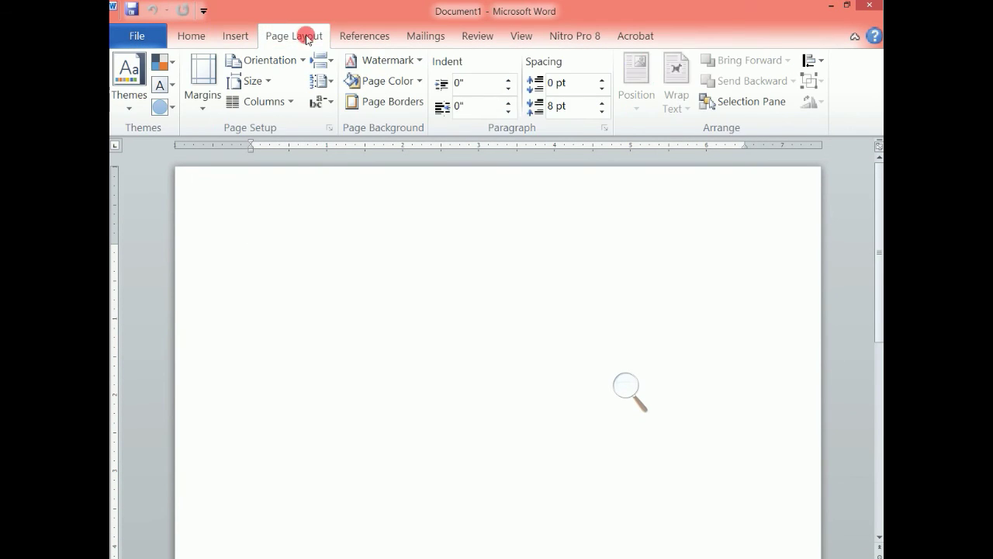
left_click(384, 60)
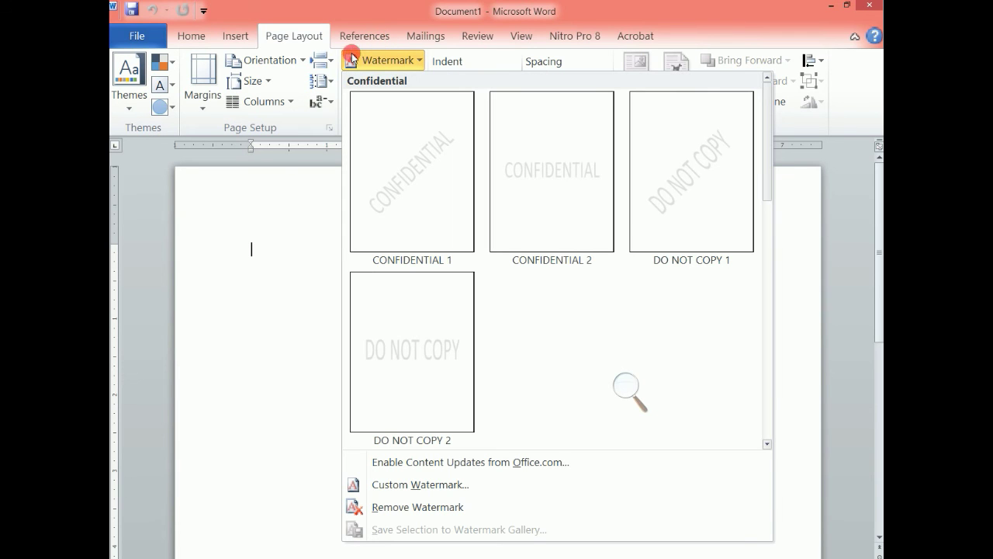
left_click(281, 217)
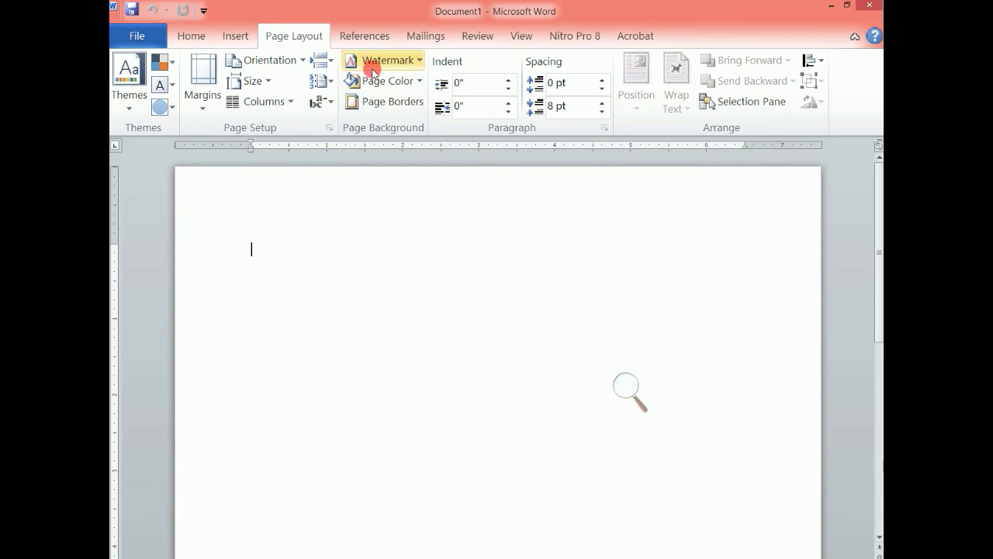
left_click(425, 35)
left_click(477, 36)
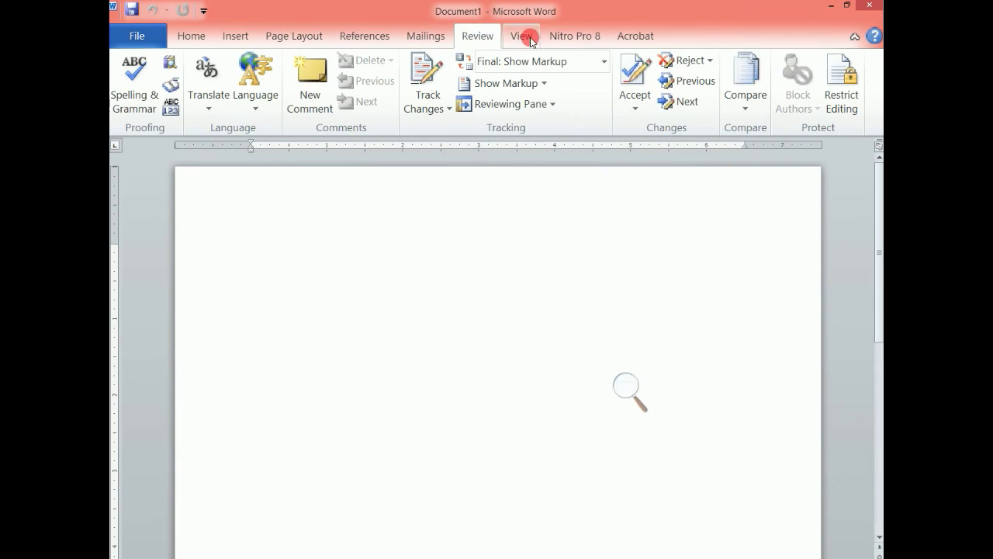
left_click(580, 36)
left_click(633, 35)
left_click(485, 36)
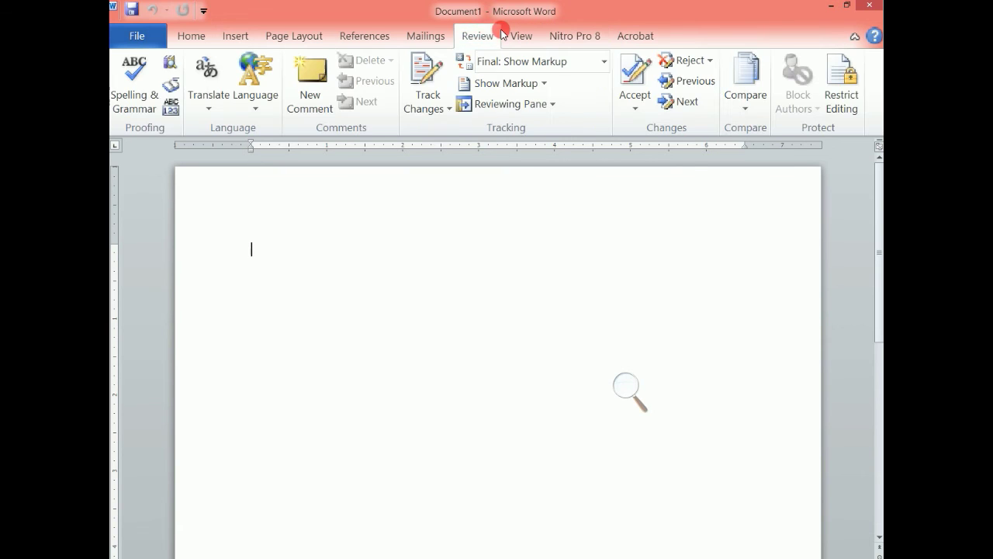
left_click(443, 33)
left_click(289, 32)
left_click(234, 33)
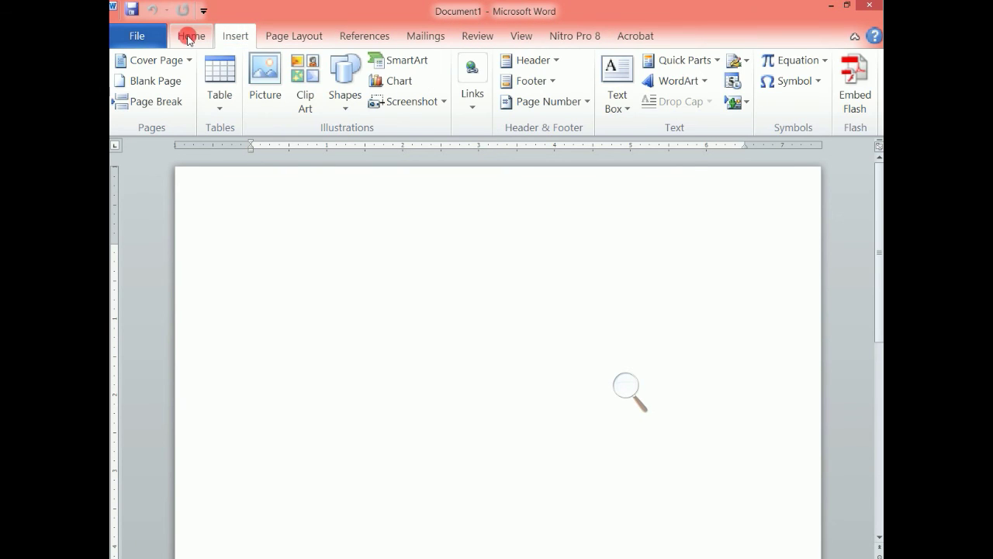
left_click(184, 37)
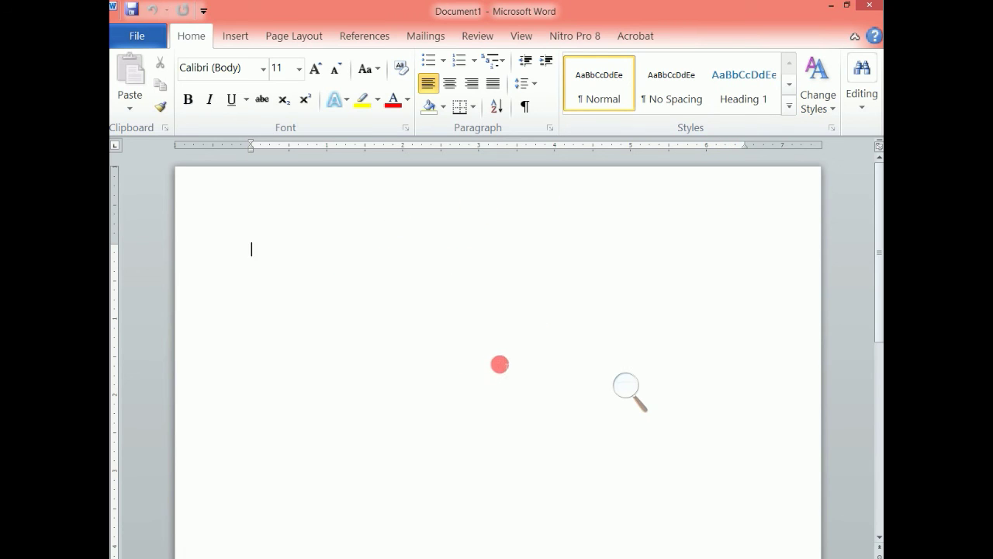
Step: Increase the page's top margin slightly on the vertical ruler and try adjusting the left indent on the horizontal ruler
left_click_drag(879, 287, 878, 317)
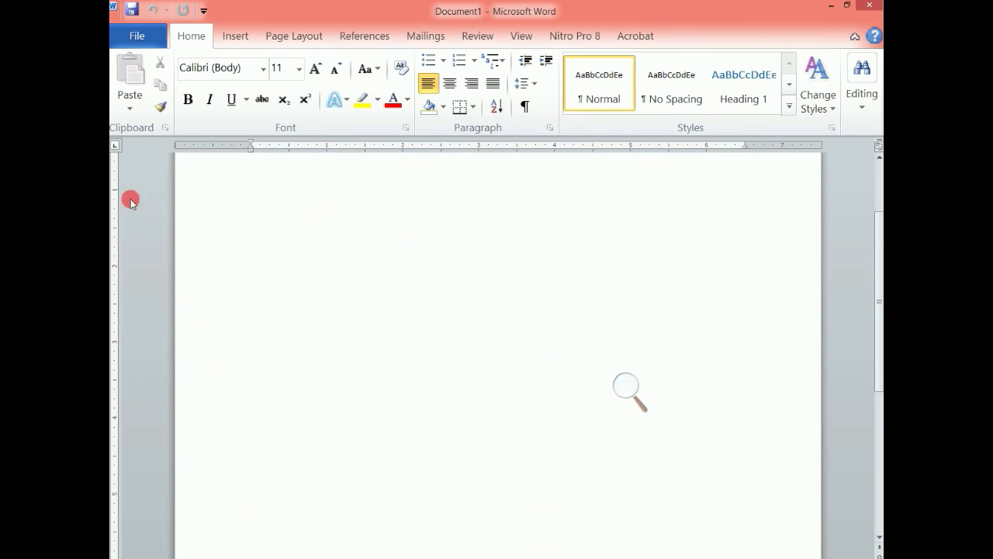
left_click(878, 165)
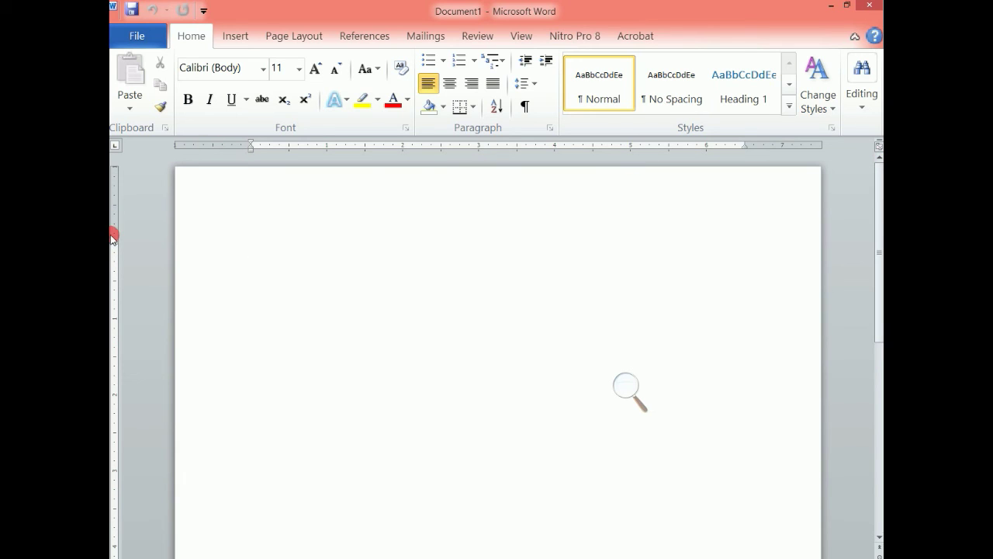
mouse_move(116, 247)
left_mouse_down()
mouse_move(118, 224)
mouse_move(113, 253)
left_mouse_up()
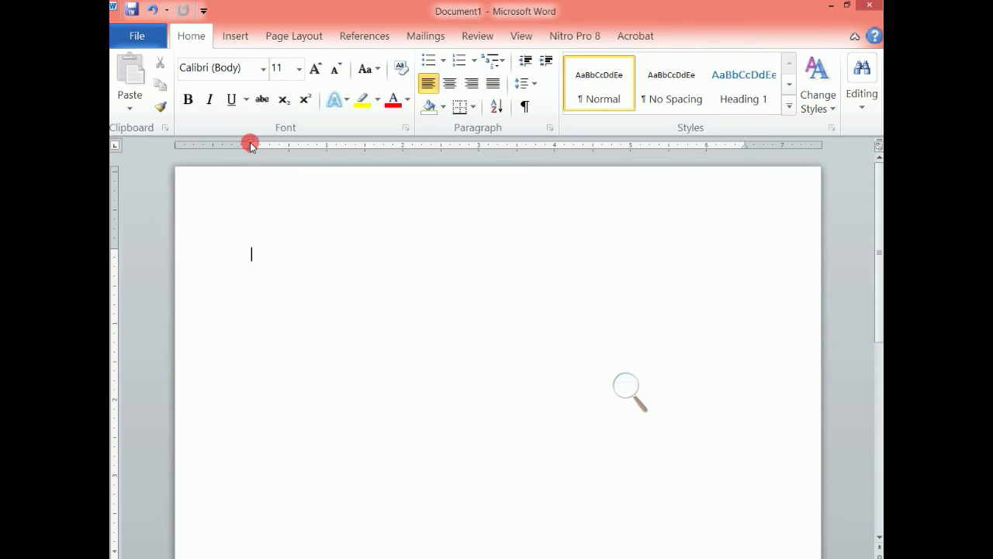
mouse_move(251, 147)
left_mouse_down()
mouse_move(266, 149)
mouse_move(250, 145)
left_mouse_up()
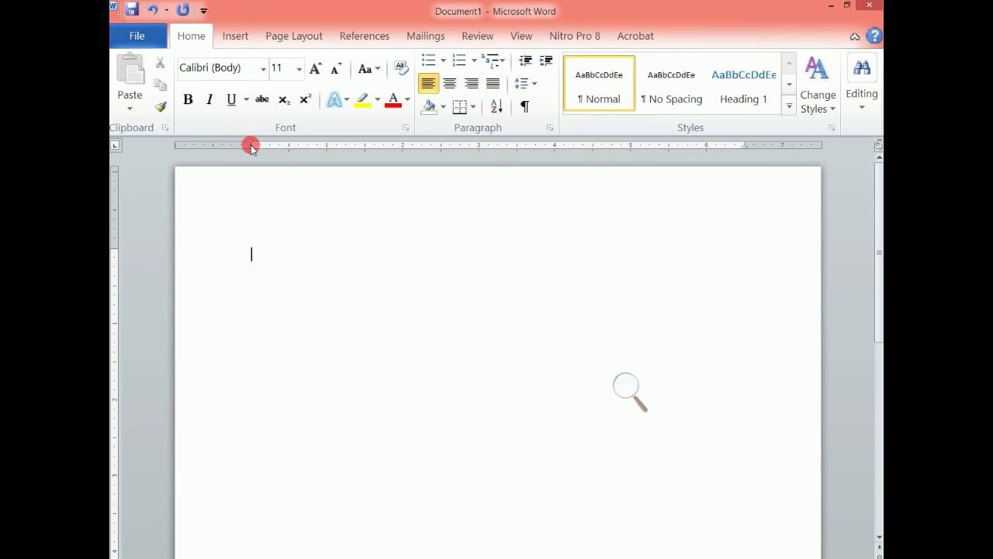